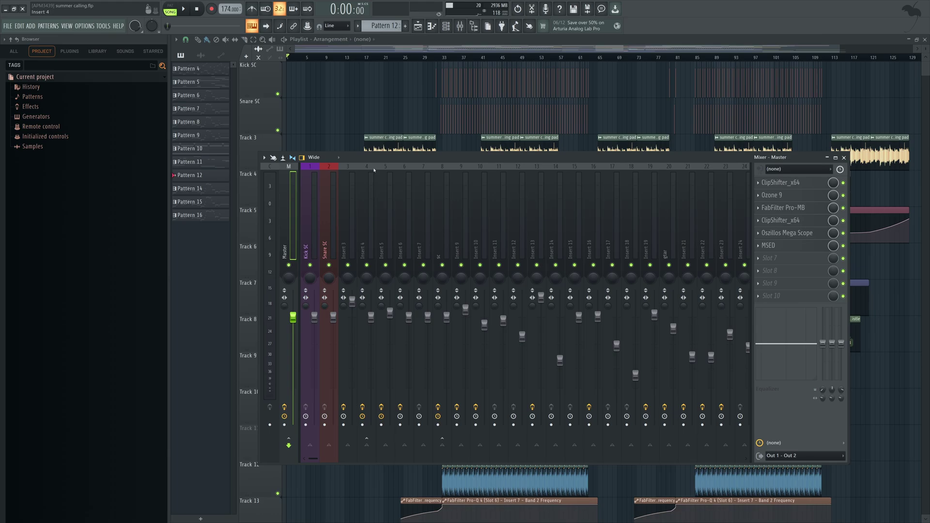
- Delete FabFilter Pro-MB from the master's third effect slot and bring it back with its default setting
click(785, 209)
drag(713, 194, 582, 172)
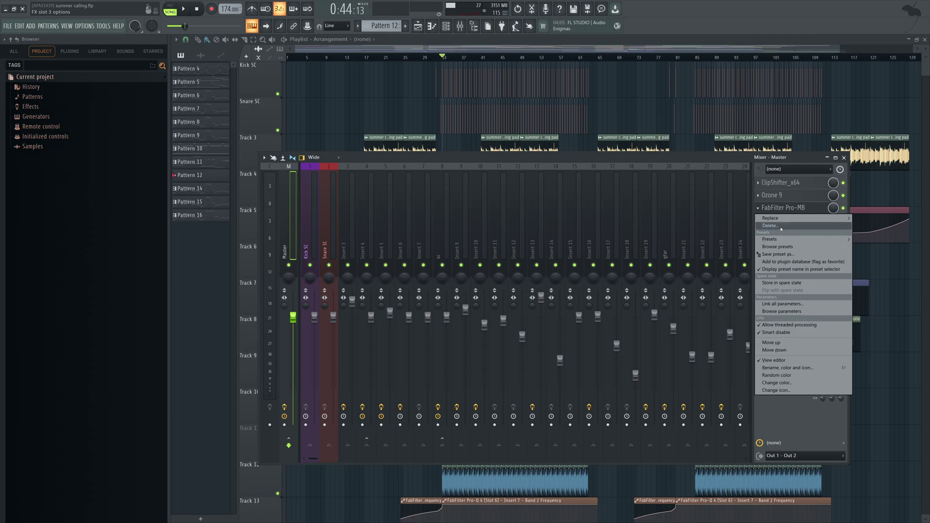
click(782, 226)
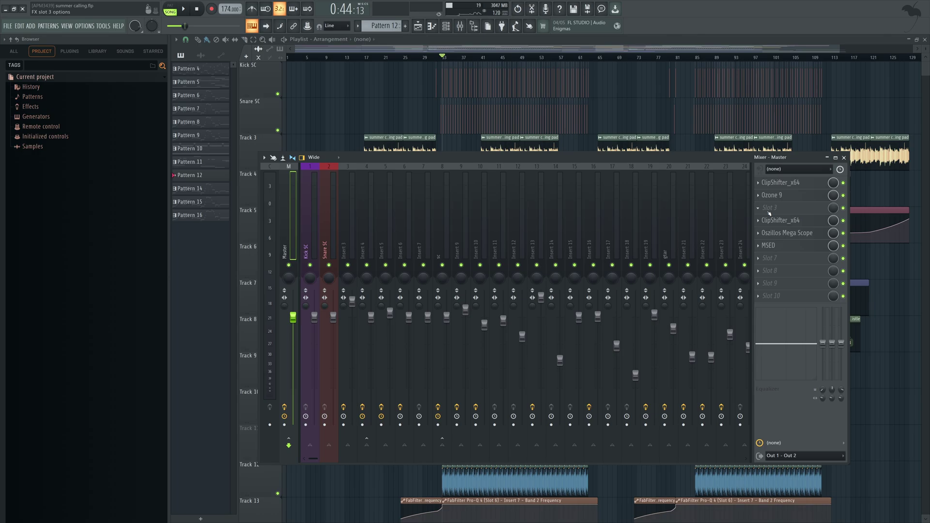
key(ctrl+z)
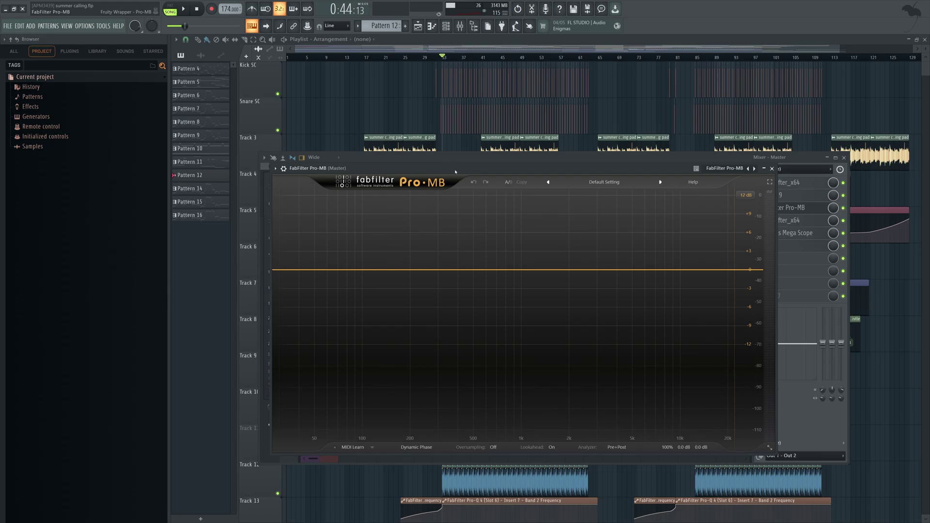
- Create low, mid and high bands in FabFilter Pro-MB, with crossovers at about 162 Hz and 5360 Hz
click(336, 233)
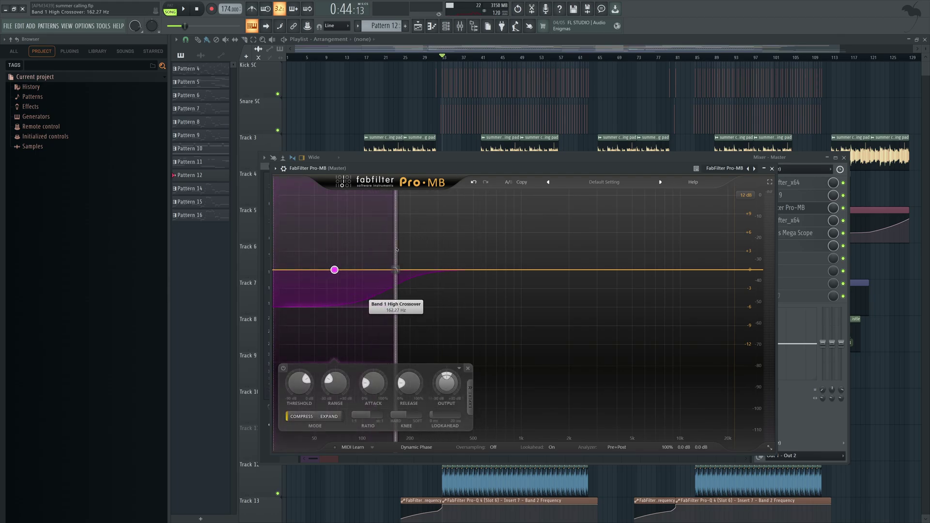
click(425, 196)
drag(457, 240, 637, 253)
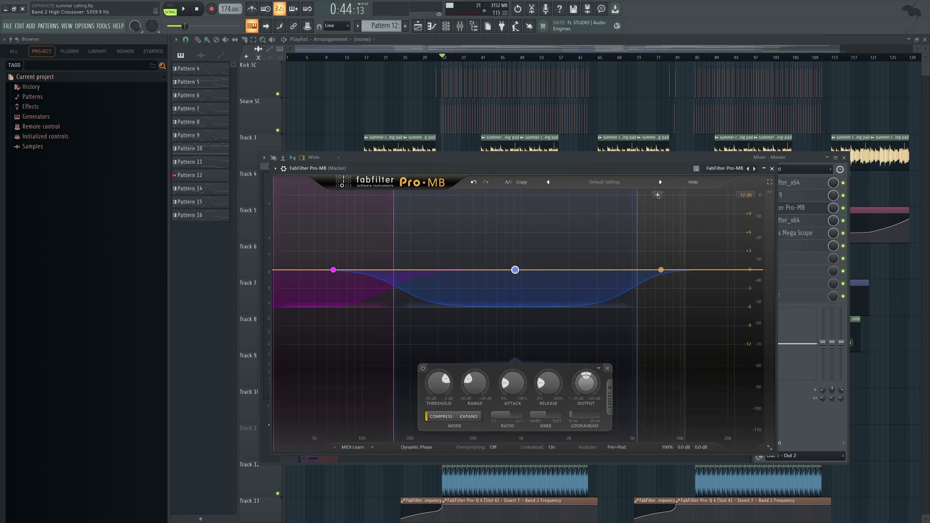
click(658, 195)
drag(686, 238, 761, 240)
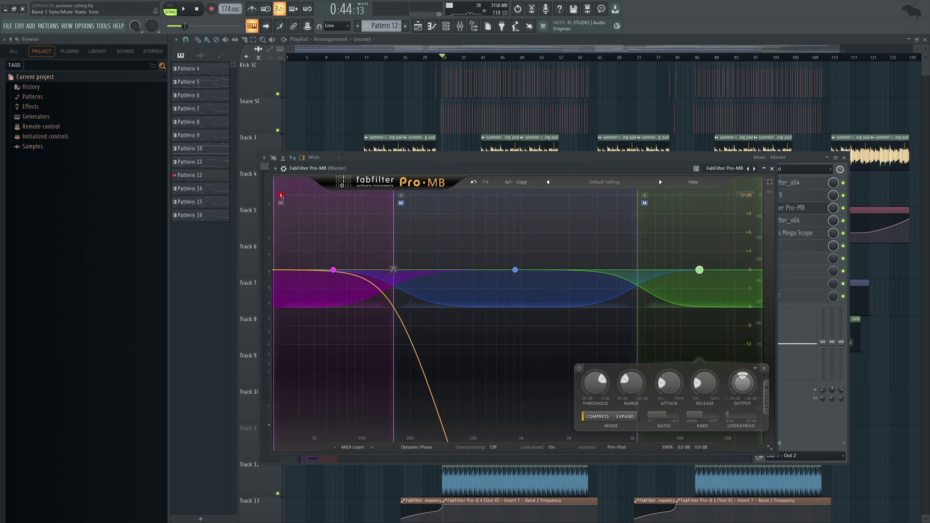
- Open Oszillos Mega Scope from the master, place it above FabFilter Pro-MB and play the song with band 1 soloed
click(802, 236)
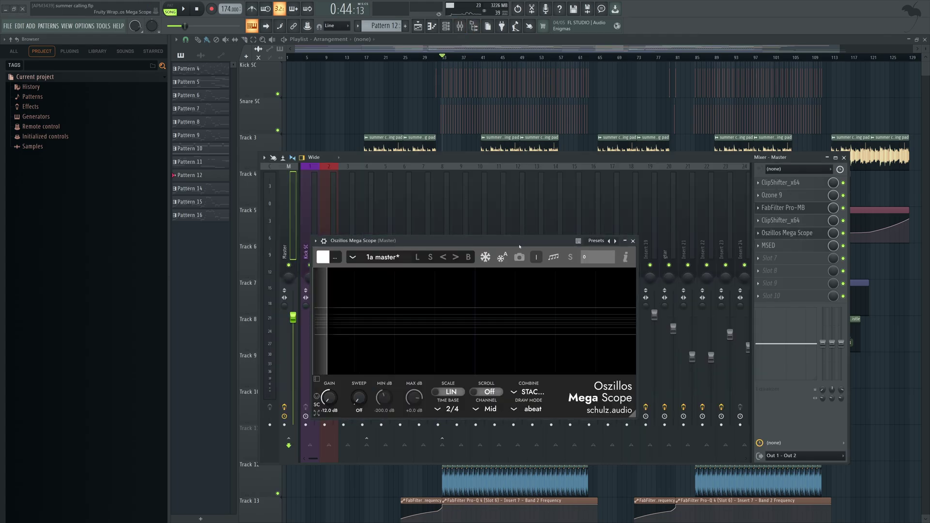
drag(524, 244, 464, 21)
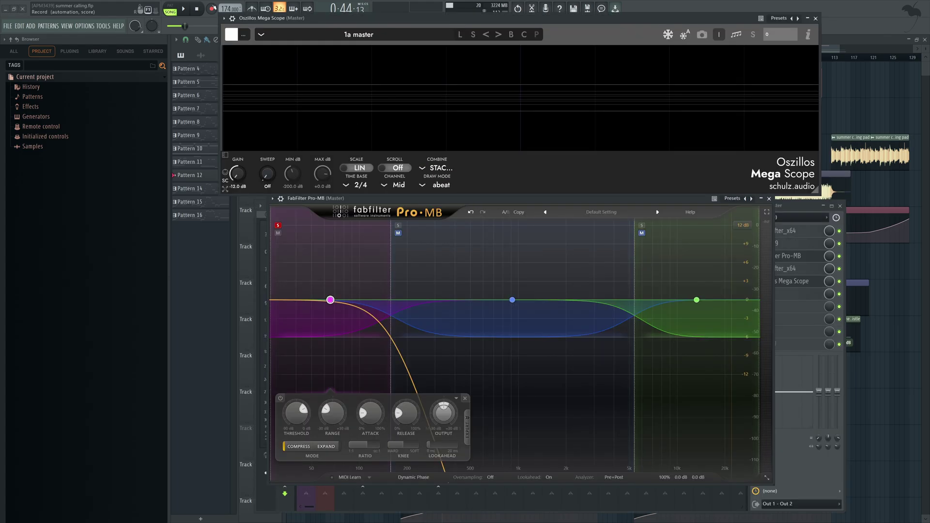
click(185, 10)
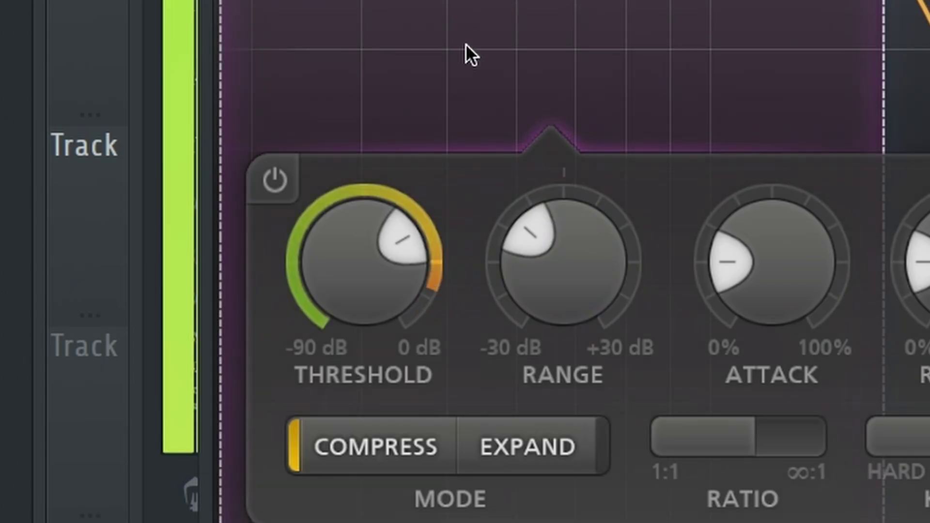
- Adjust band 1's compression range and set its threshold to about -17.64 dB
mouse_move(596, 289)
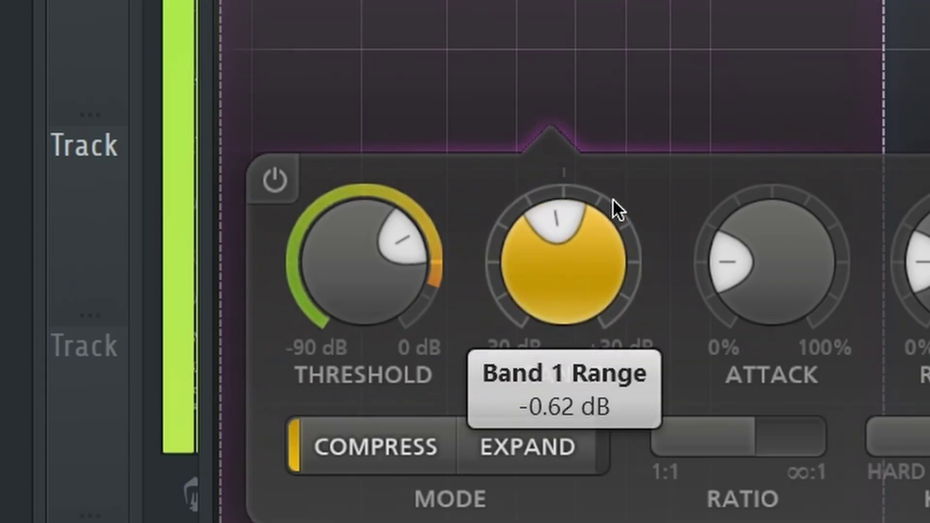
mouse_move(383, 284)
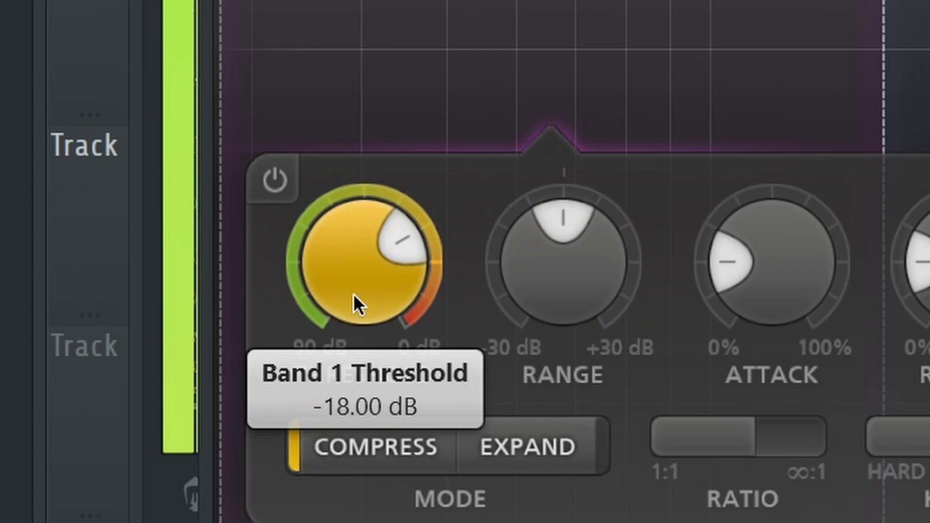
drag(351, 294, 374, 230)
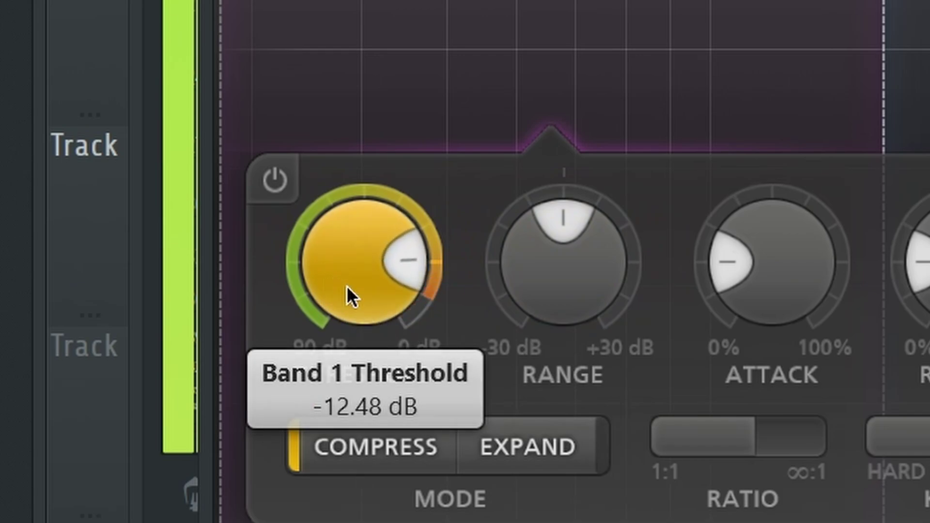
mouse_move(515, 300)
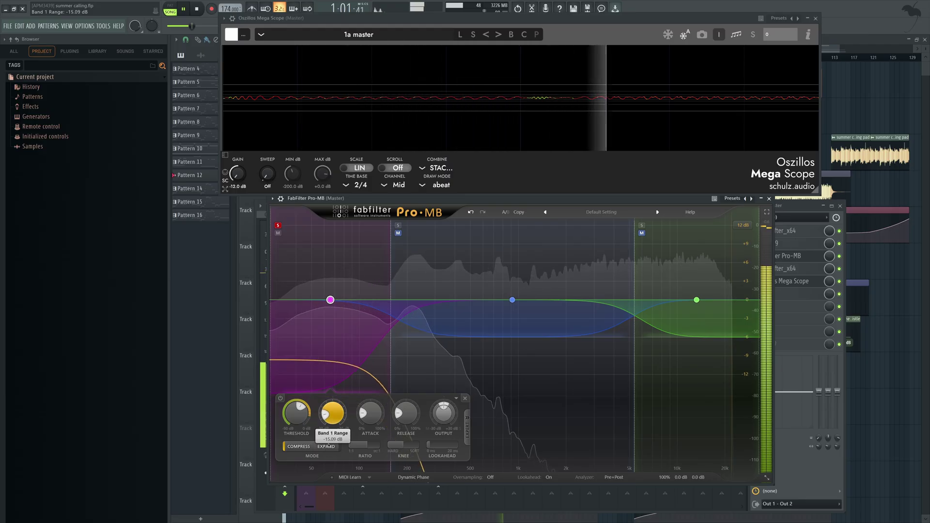
drag(330, 433, 299, 412)
mouse_move(299, 420)
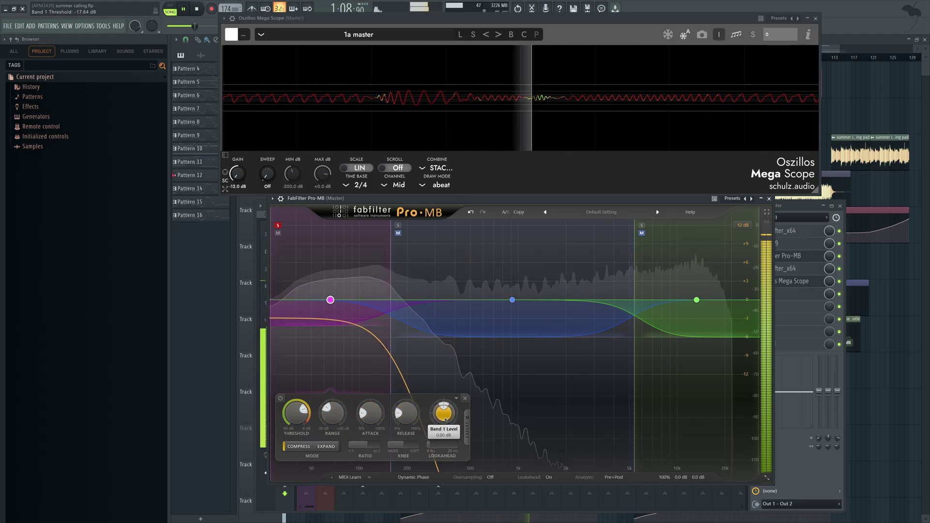
- Raise band 1's output level to about +4.52 dB and stop playback
mouse_move(444, 415)
mouse_down()
mouse_move(445, 404)
mouse_move(442, 417)
mouse_up()
mouse_move(348, 322)
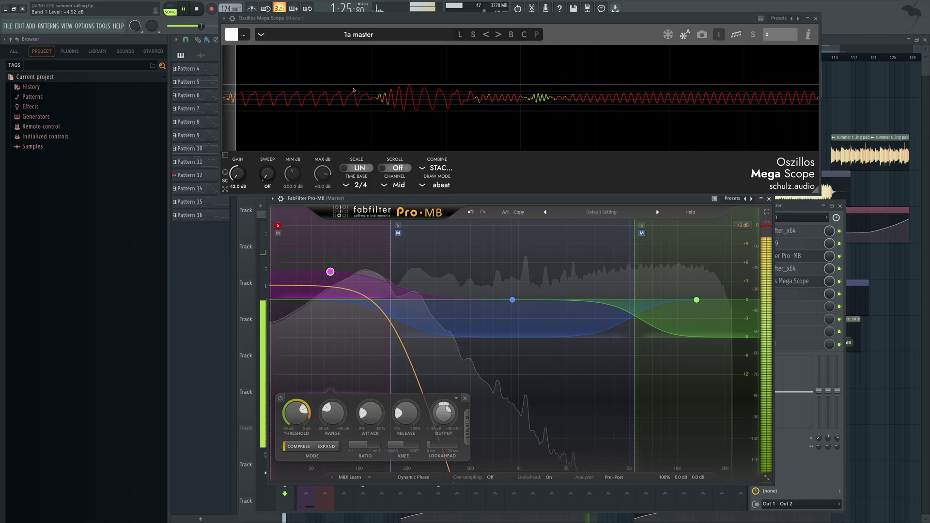
click(180, 7)
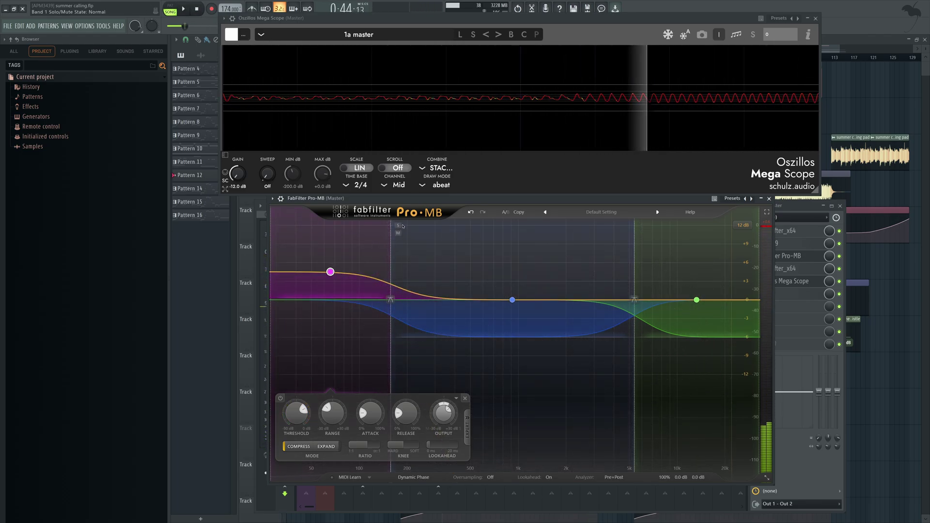
- Solo band 2 and set its threshold to about -16.71 dB while the song plays
click(512, 300)
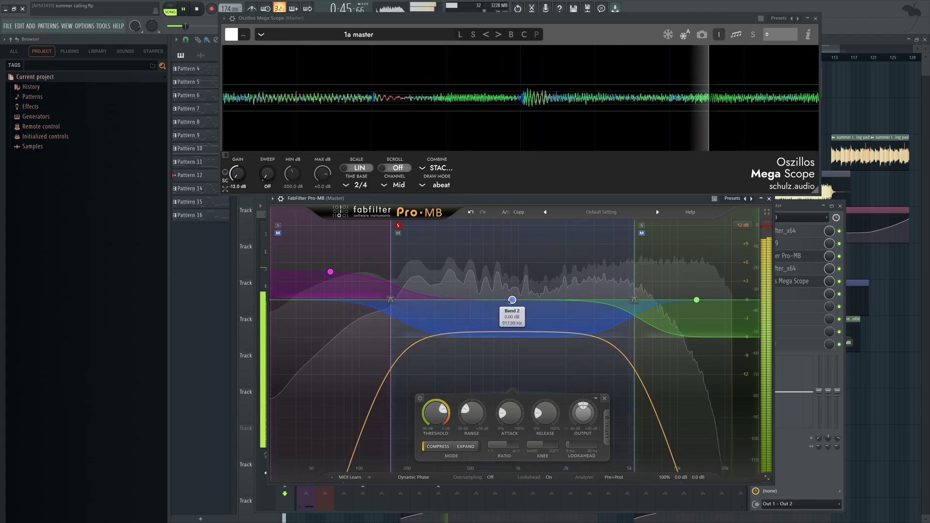
click(439, 408)
scroll(436, 411, up, 5)
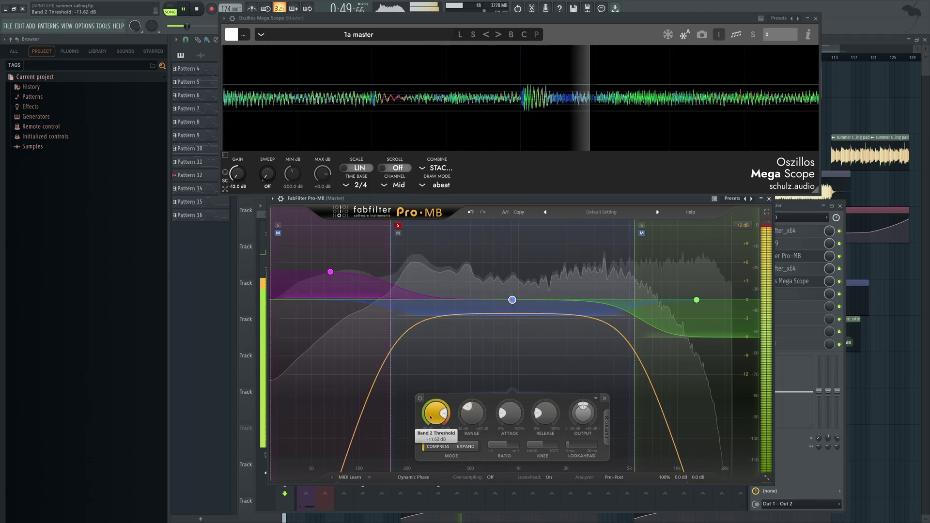
scroll(472, 413, down, 3)
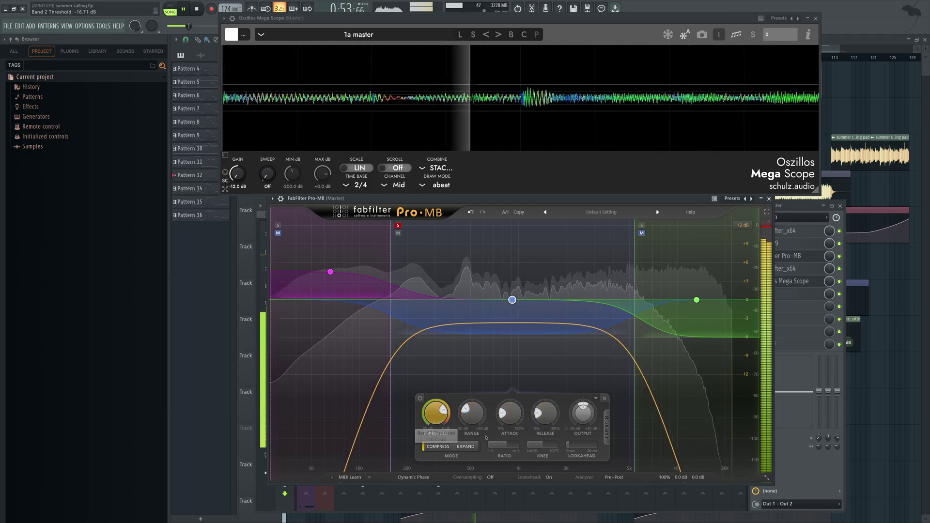
- Set band 2's knee to about 19.36 dB and raise its output level to about +5 dB
click(509, 448)
click(540, 446)
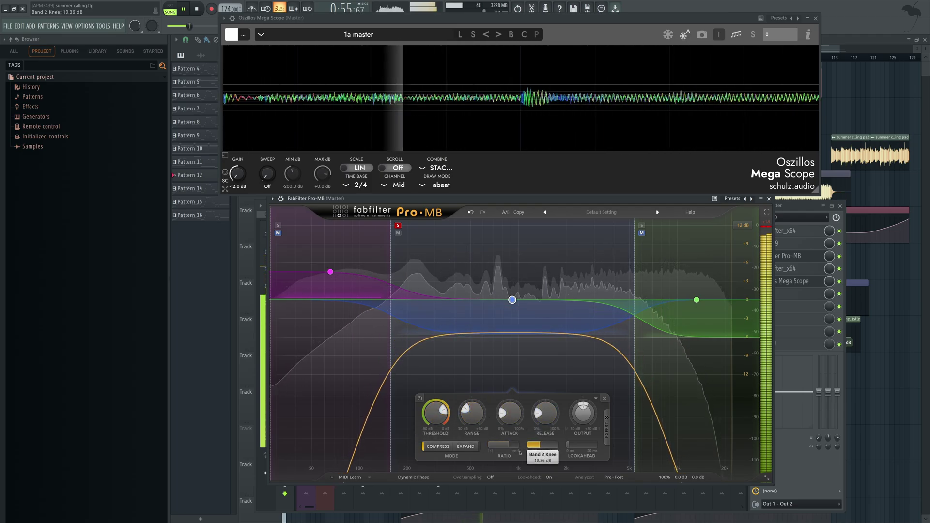
drag(577, 423, 588, 393)
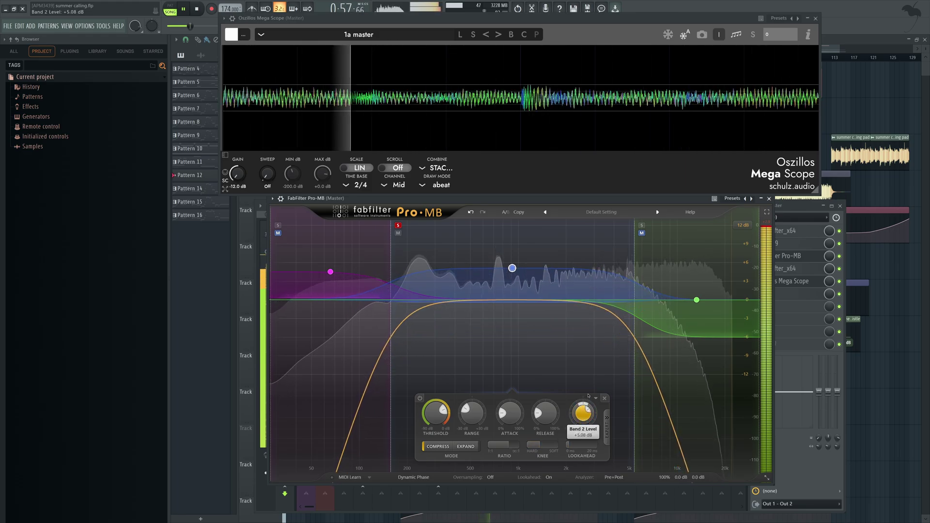
- Solo band 3 instead of band 2, slow its attack, set range -3.56 dB and ratio 4.79:1, and raise its output to about +3 dB
click(398, 226)
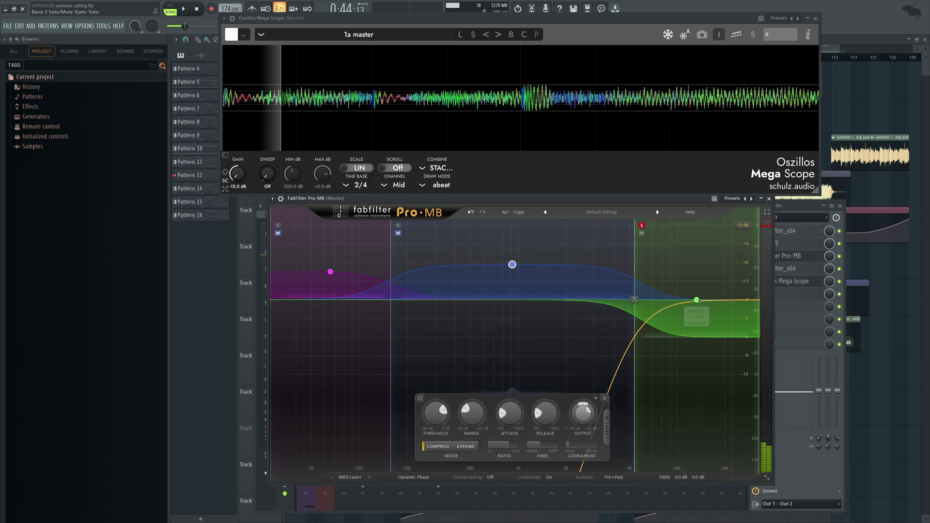
click(697, 300)
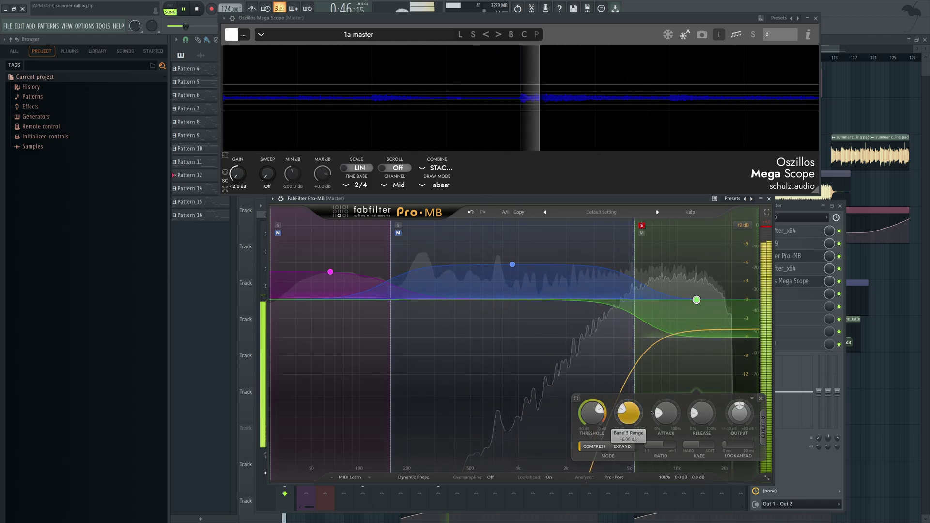
drag(666, 413, 639, 415)
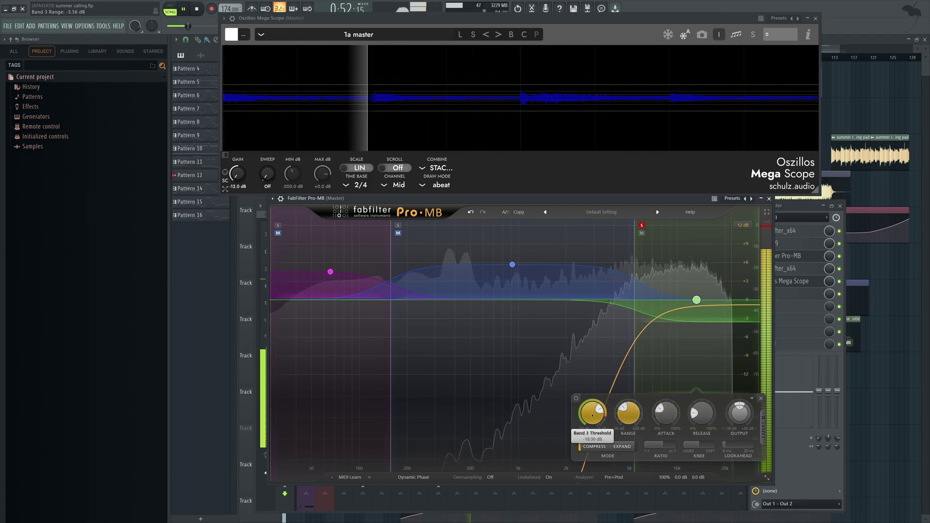
drag(654, 445, 657, 444)
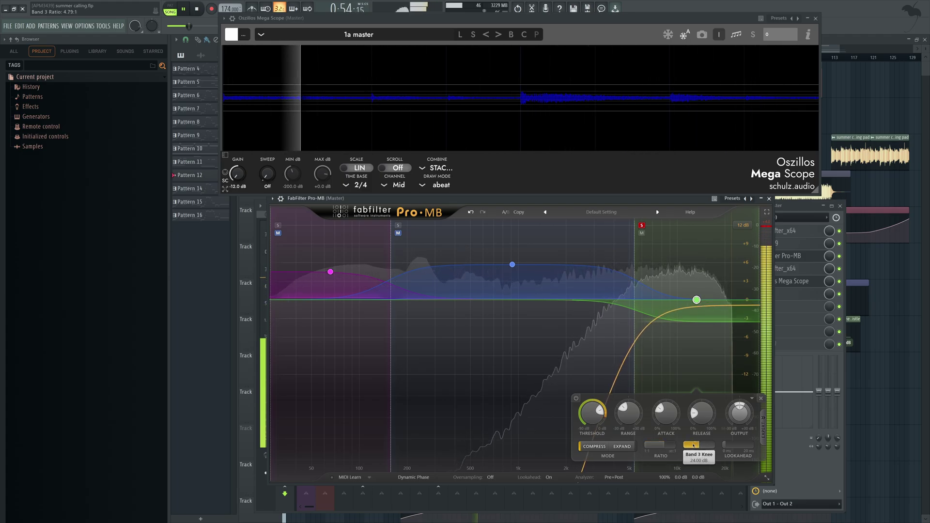
drag(740, 413, 741, 403)
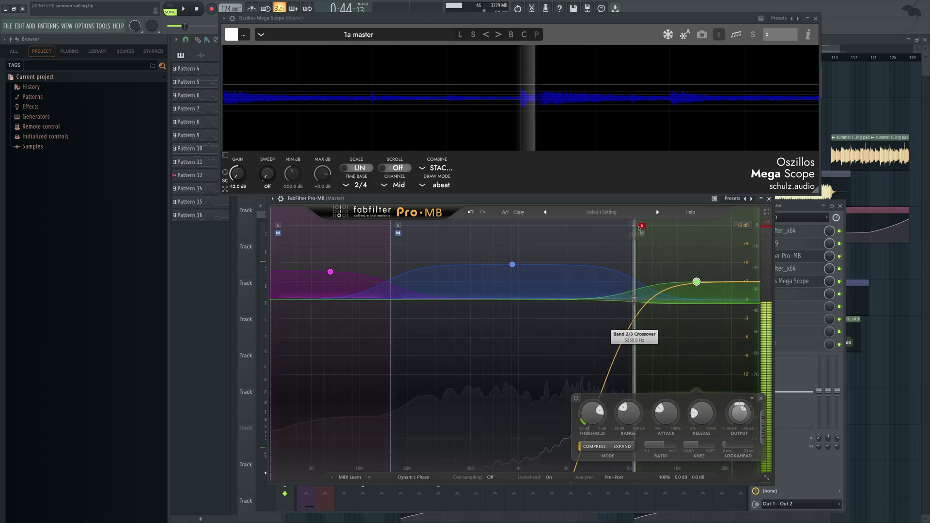
- Bypass FabFilter Pro-MB on the master, play the song without it for comparison, and re-enable it
click(840, 257)
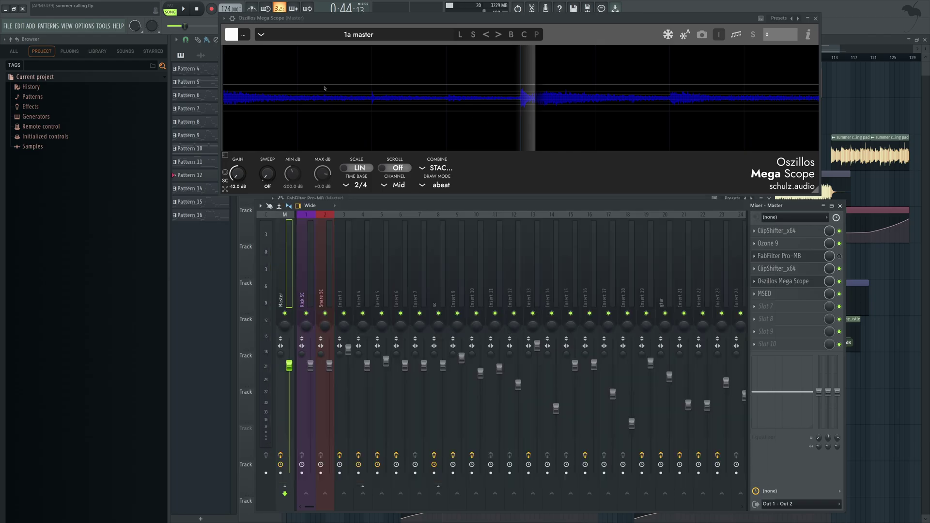
click(184, 9)
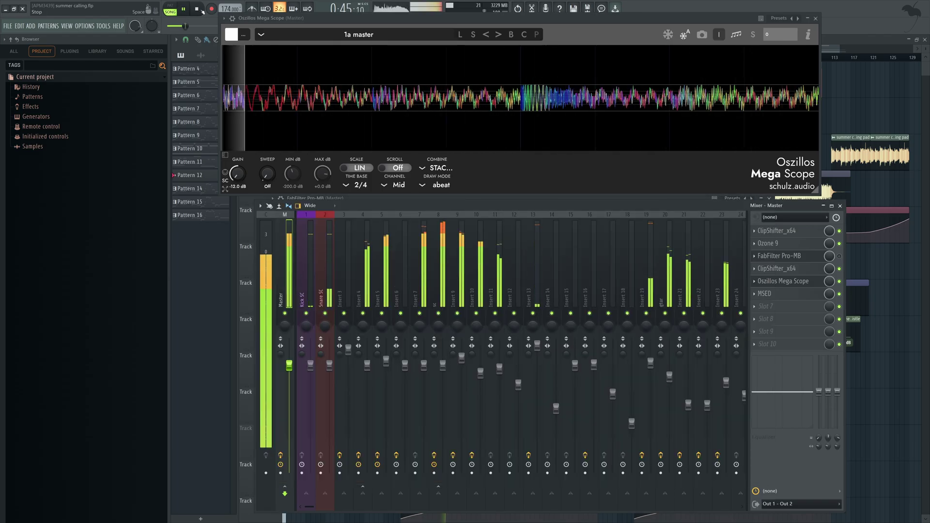
click(840, 257)
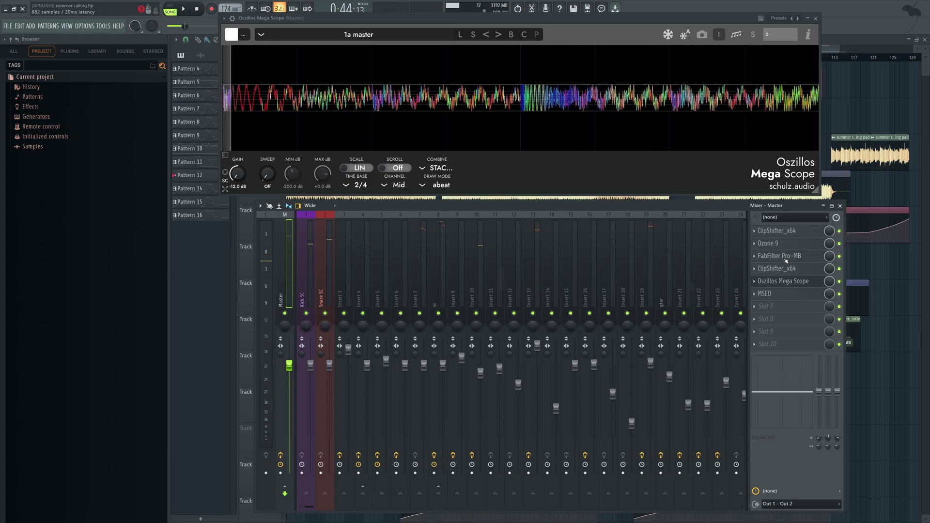
- Reopen FabFilter Pro-MB and, with band 2 soloed, set its threshold to about -19.06 dB and output level to about +9.22 dB
click(786, 257)
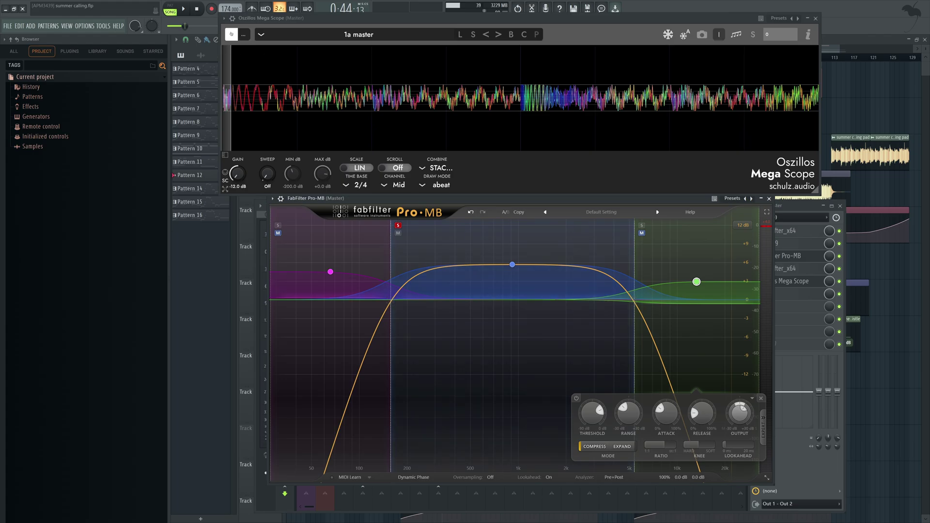
click(184, 10)
click(511, 302)
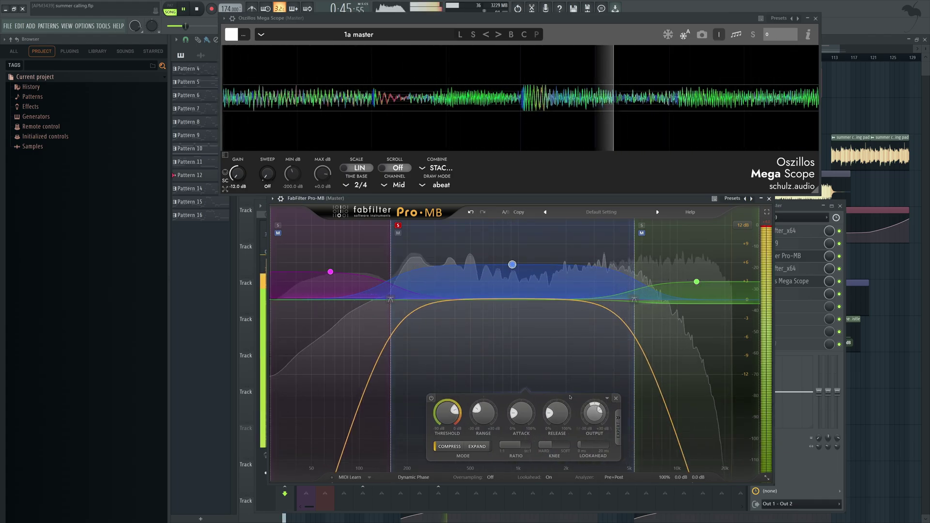
drag(436, 415, 432, 433)
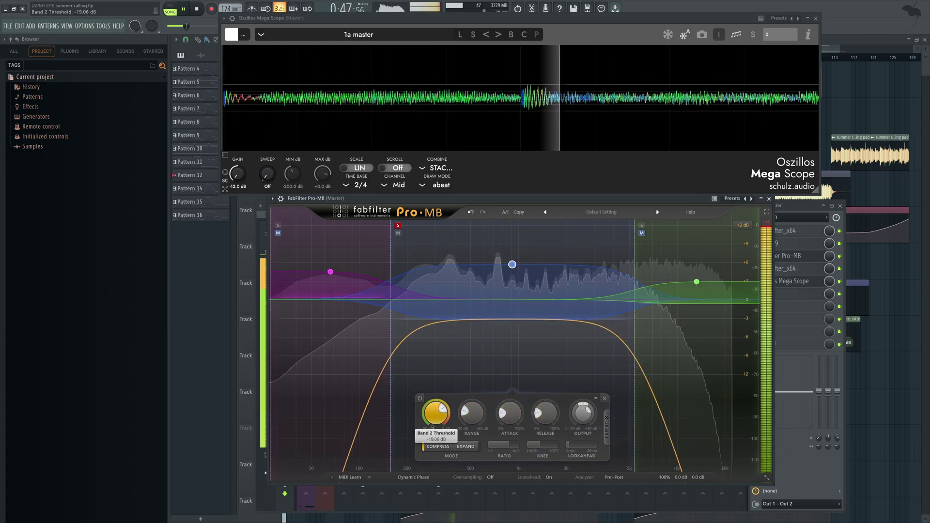
drag(581, 415, 584, 410)
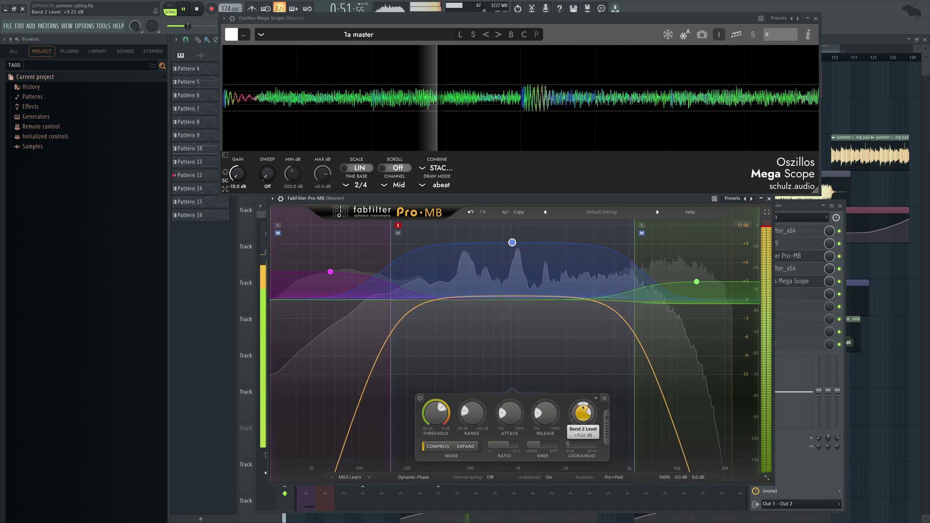
- Take band 2 off solo and bypass FabFilter Pro-MB to compare the full mix without it
click(399, 226)
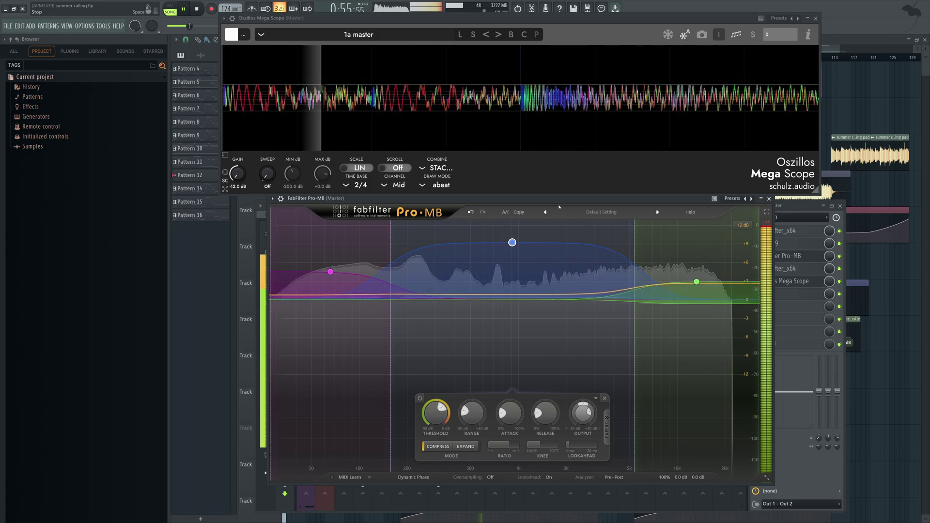
click(840, 256)
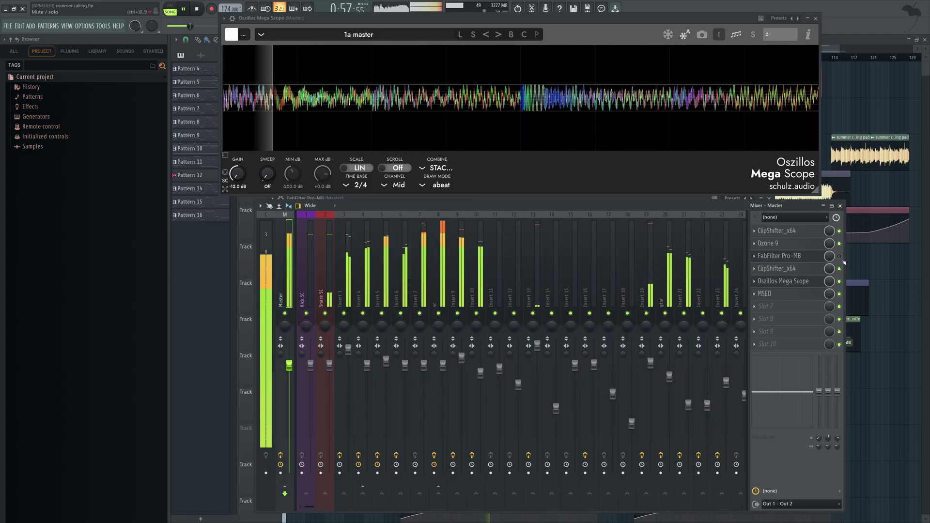
- Re-enable FabFilter Pro-MB on the master and reopen its plugin window
click(839, 256)
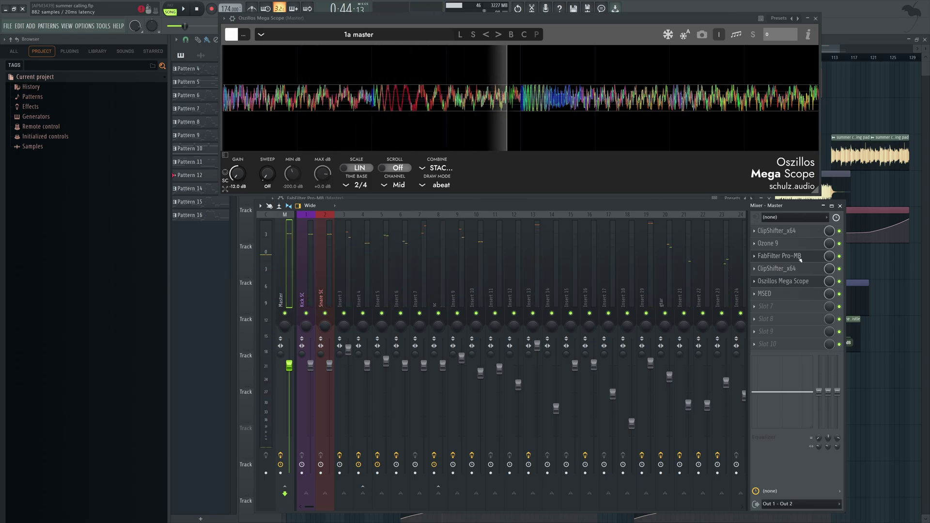
click(801, 260)
click(800, 260)
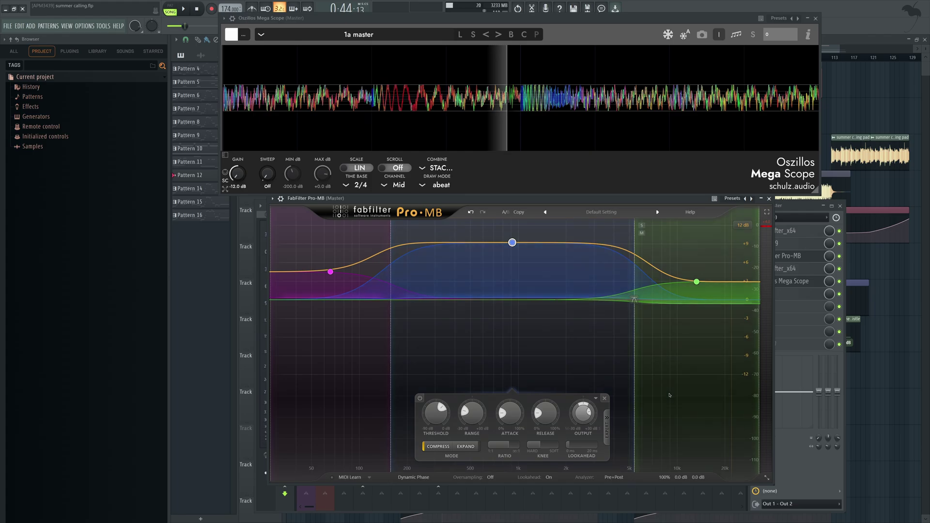
- Lower FabFilter Pro-MB's overall mix to about 86% while the song plays, and stop playback
mouse_move(687, 480)
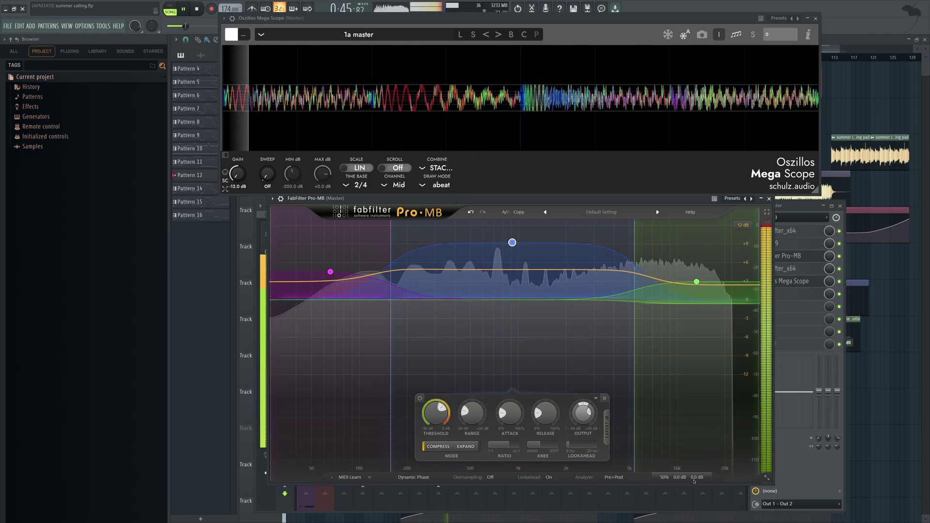
mouse_move(671, 467)
mouse_down()
mouse_move(638, 476)
mouse_move(757, 477)
mouse_move(681, 476)
mouse_up()
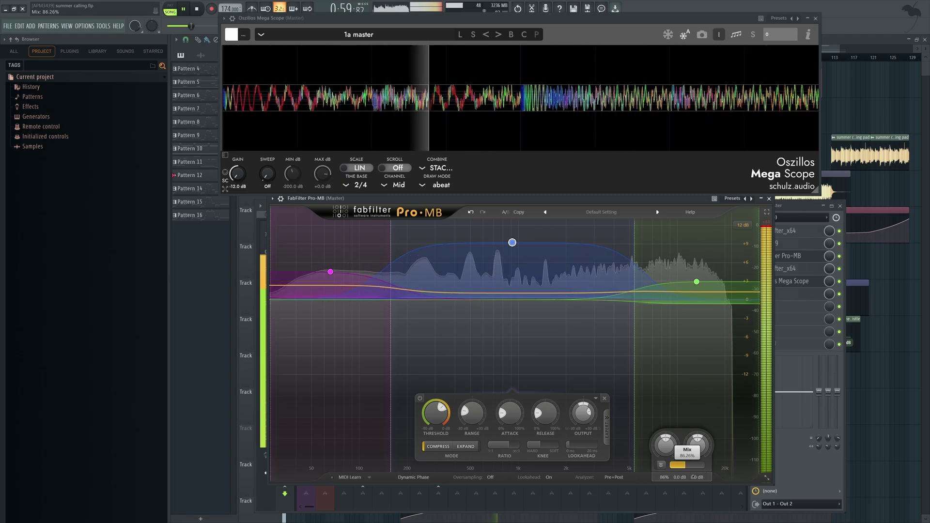
key(space)
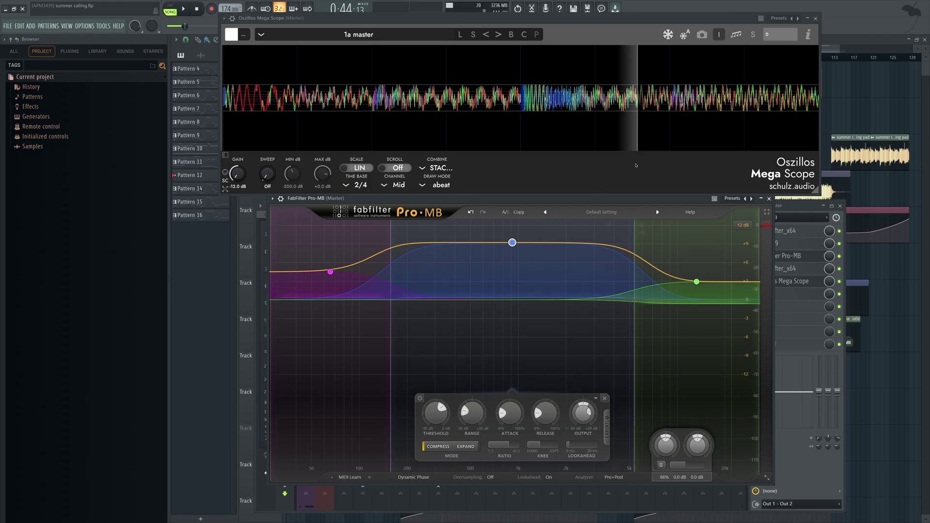
- Close the scope and FabFilter Pro-MB windows, play the song to hear the processed master, and stop playback
click(810, 212)
key(space)
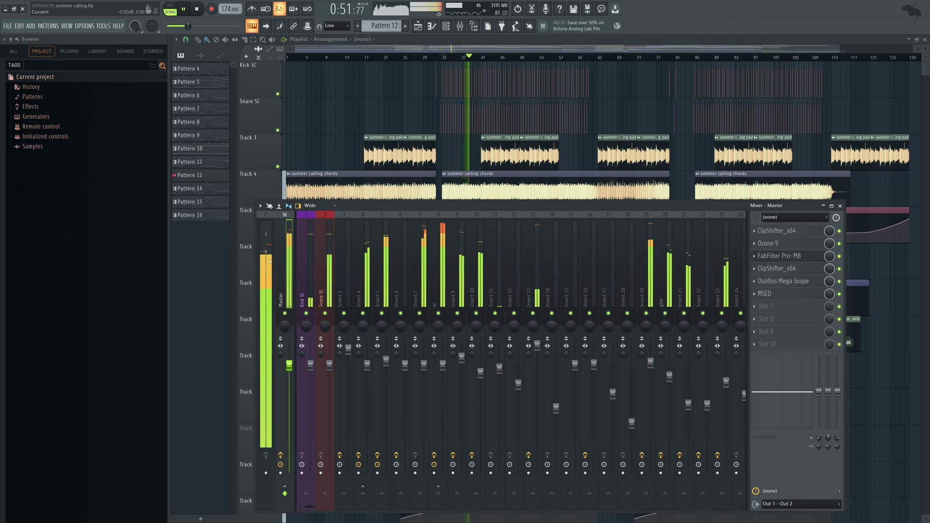
key(space)
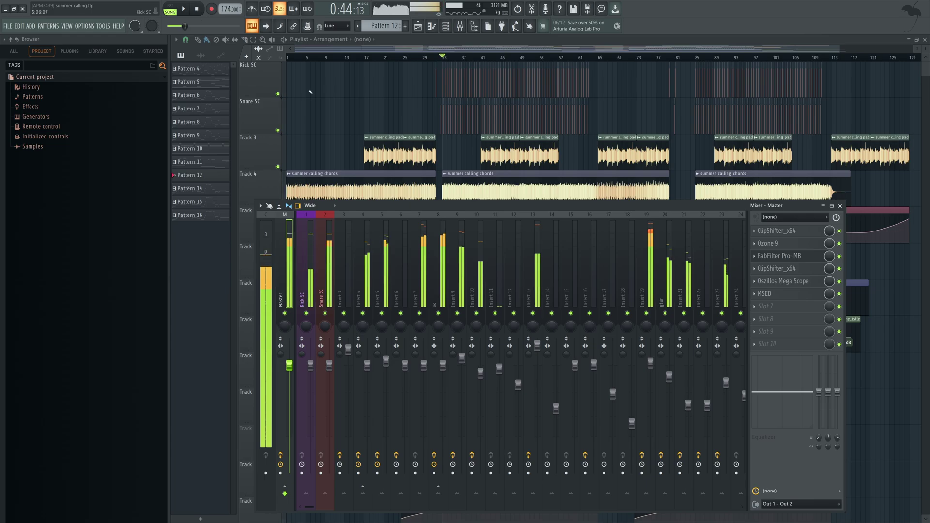